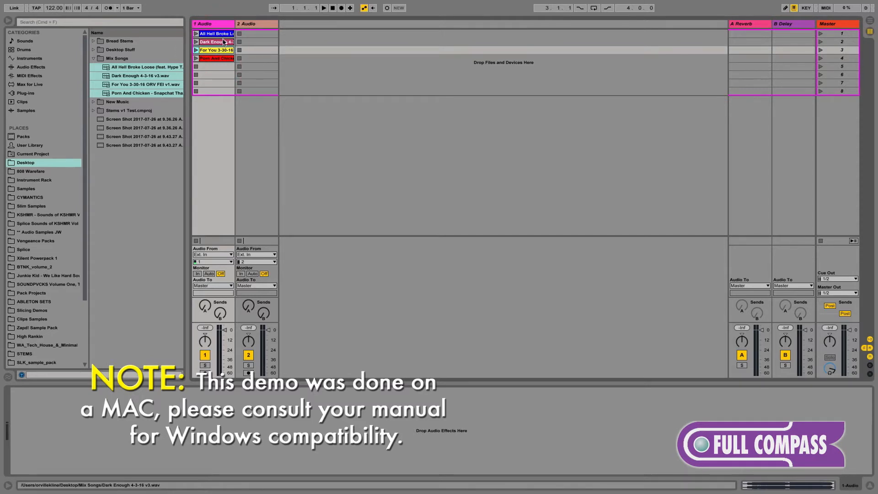
Place the Dark Enough clip from the session at the start of track 1 in the arrangement.
left_click(224, 43)
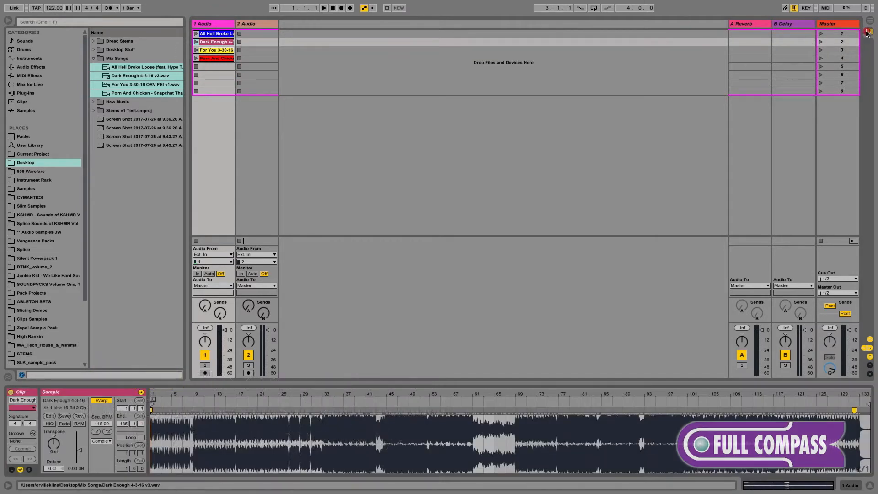
left_click(220, 43)
left_click_drag(861, 29, 198, 76)
left_click_drag(308, 33, 309, 9)
Place the For You clip on track 2 at about bar 109, overlapping the end of Dark Enough.
key("Tab")
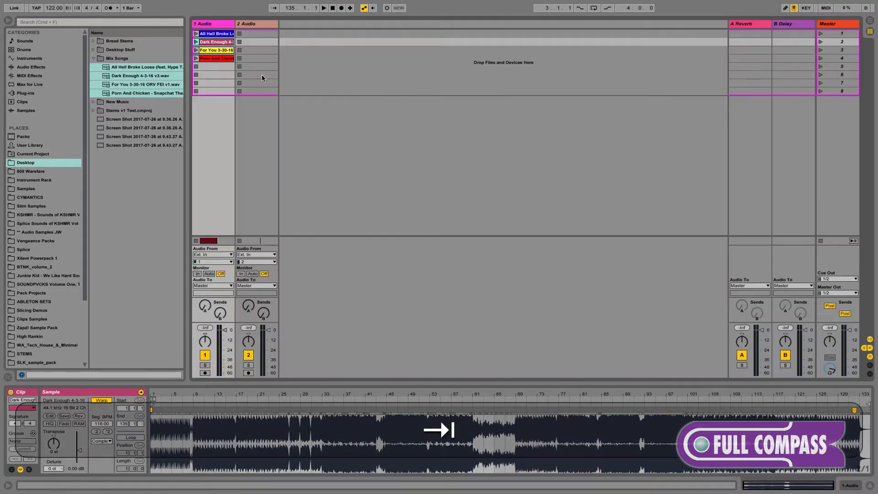
left_click(260, 52)
left_click_drag(259, 52, 593, 106)
left_click_drag(670, 29, 670, 14)
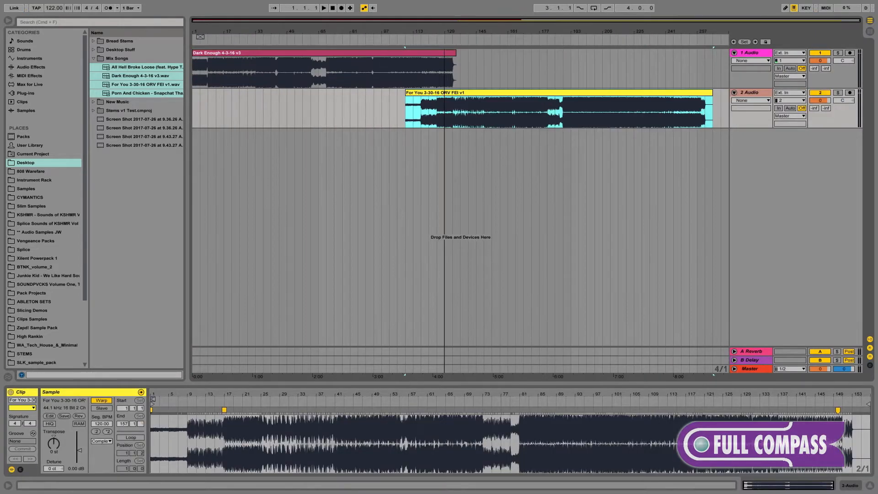
Place the Porn And Chicken clip on track 1 starting at bar 245, overlapping the end of For You.
key("Tab")
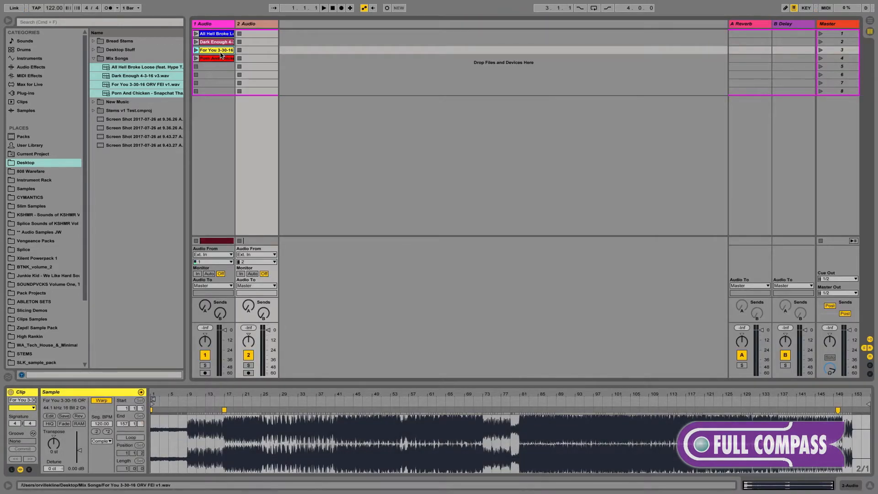
left_click_drag(217, 58, 700, 79)
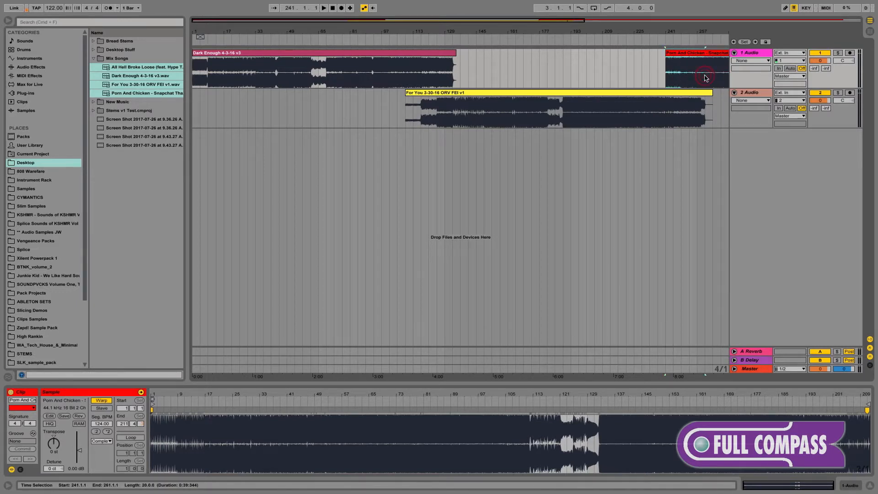
left_click_drag(678, 53, 685, 53)
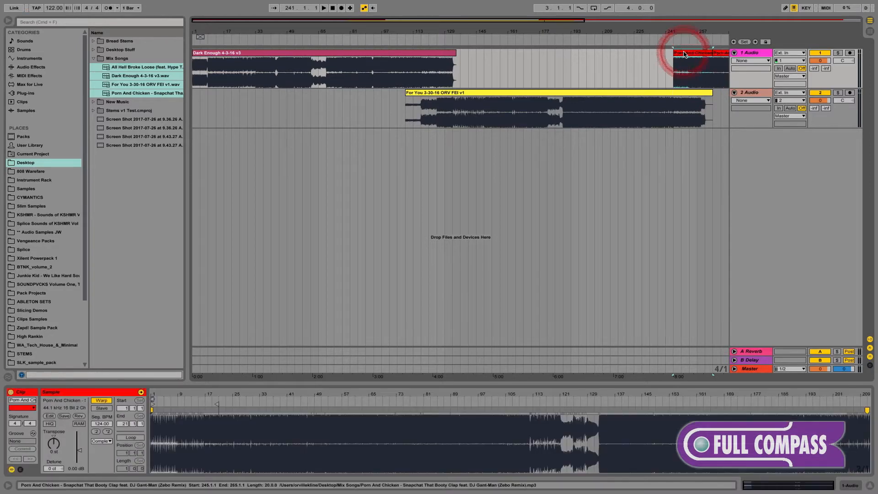
key("super+z")
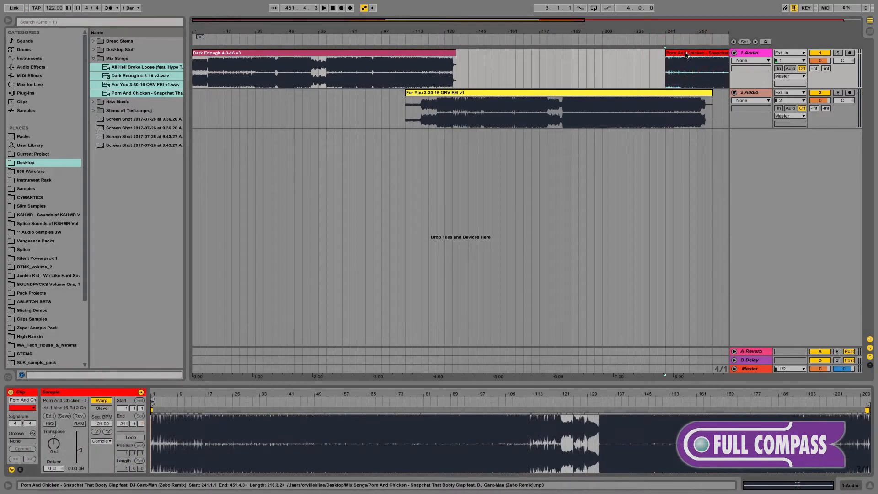
left_click_drag(694, 55, 699, 54)
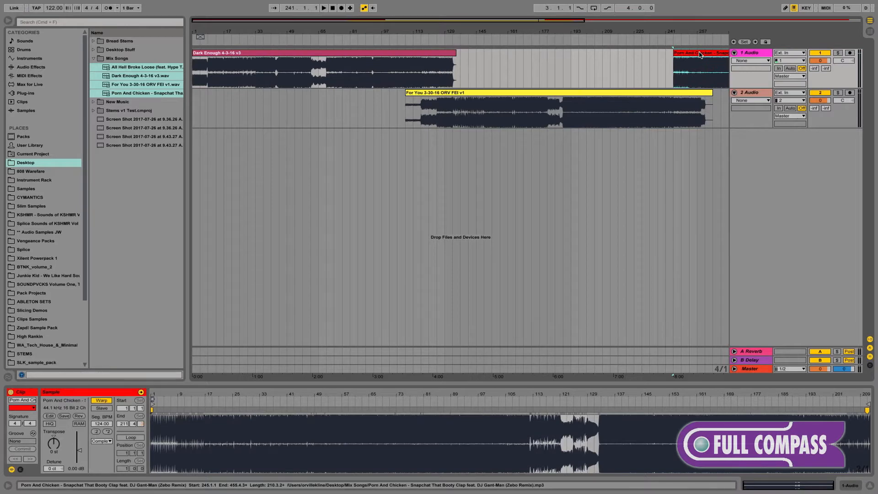
left_click_drag(710, 35, 499, 35)
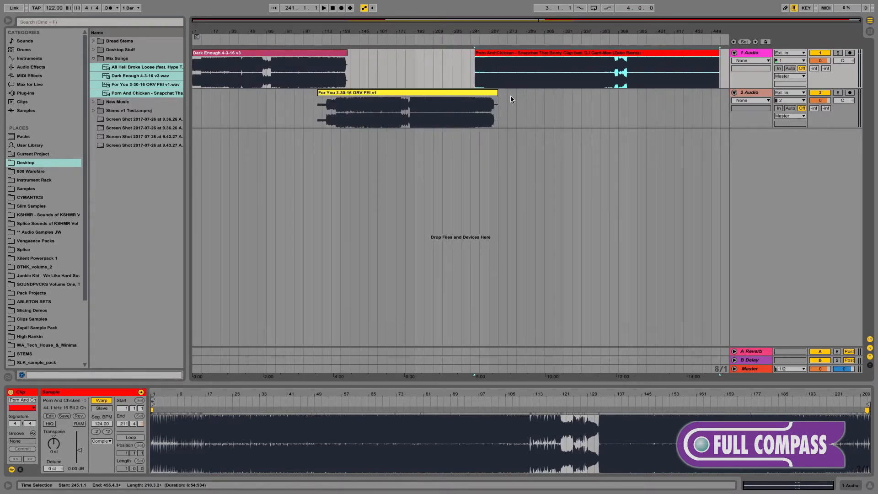
Place the All Hell Broke Loose clip on track 2 starting at bar 433, overlapping the end of Porn And Chicken.
key("Tab")
left_click_drag(215, 33, 696, 105)
left_click_drag(719, 31, 601, 90)
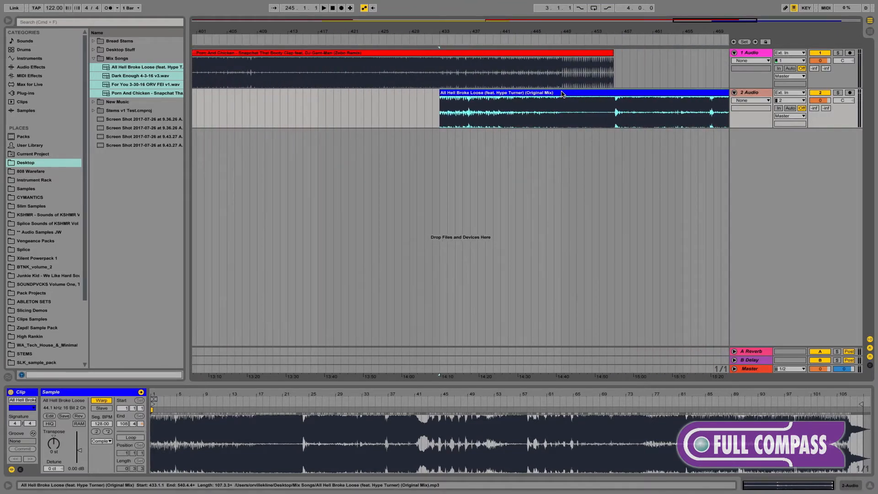
left_click_drag(604, 34, 631, 34)
left_click(556, 114)
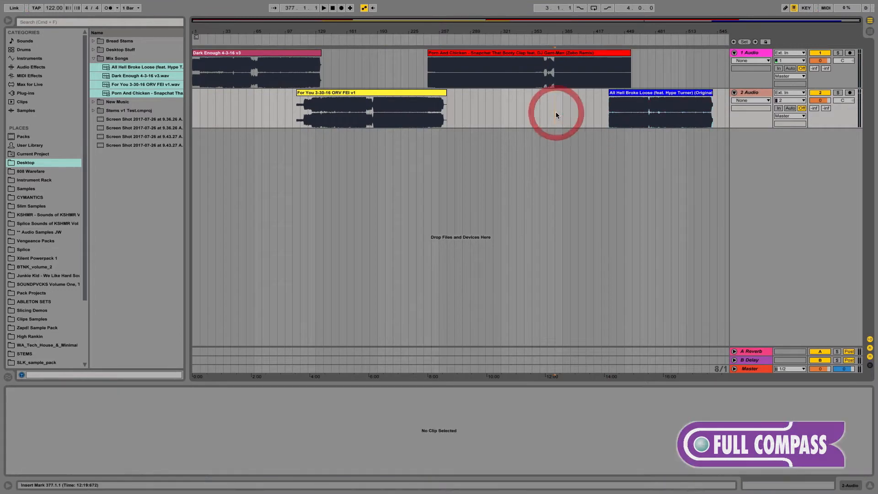
Set the volume of both audio tracks to -1.0 dB.
left_click(759, 53)
left_click(754, 94, "shift")
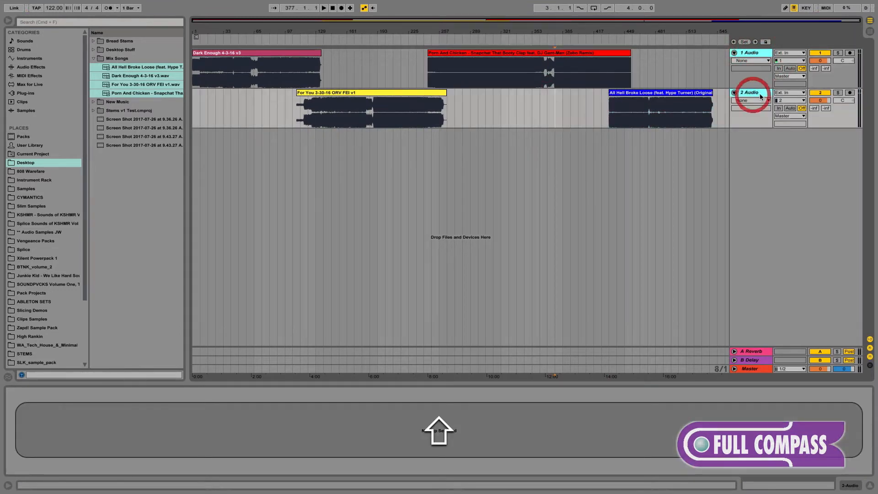
key("a")
key("Return")
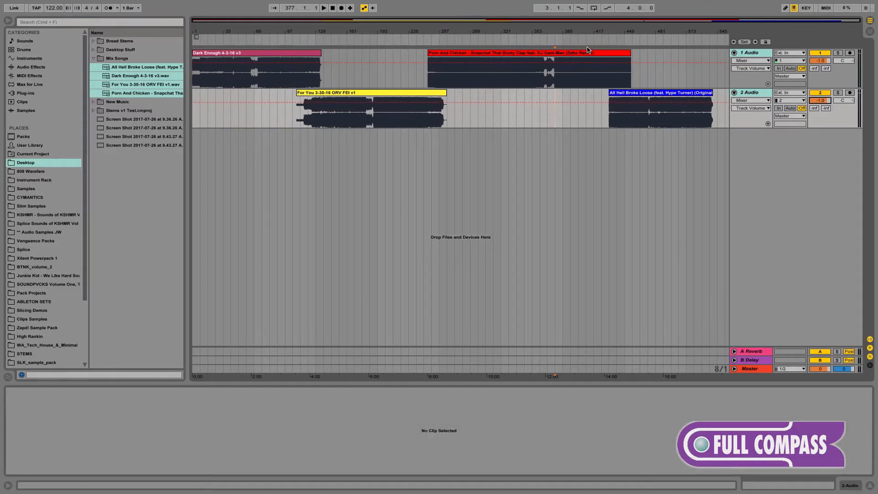
Play back the overlap between Dark Enough and For You to hear the transition.
left_click(540, 121)
left_click_drag(320, 34, 362, 41)
left_click(357, 44)
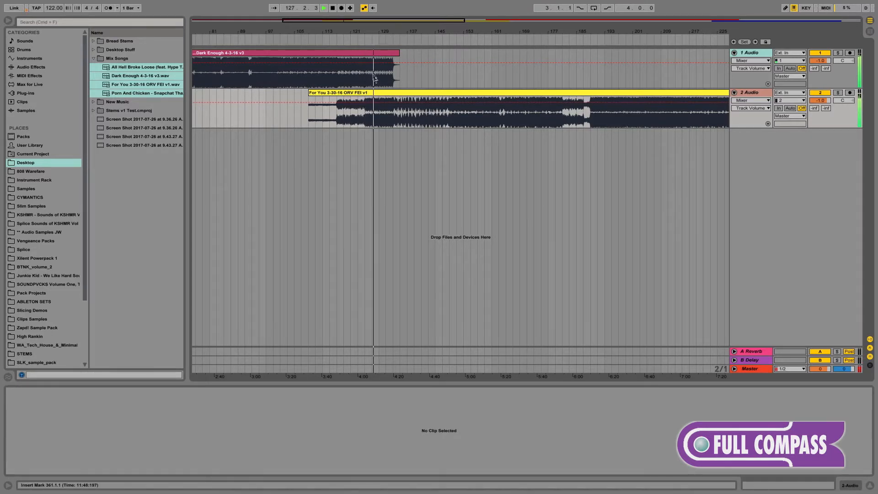
key("space")
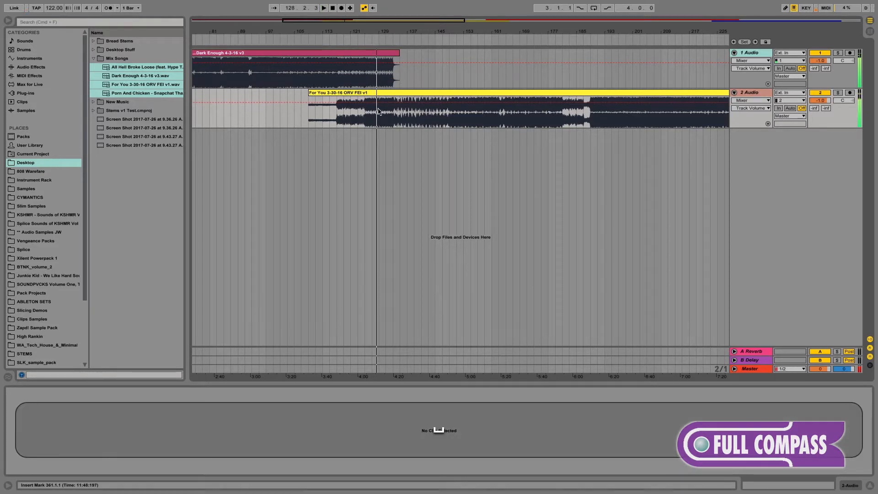
Add an EQ Three effect to both audio tracks.
left_click(752, 53)
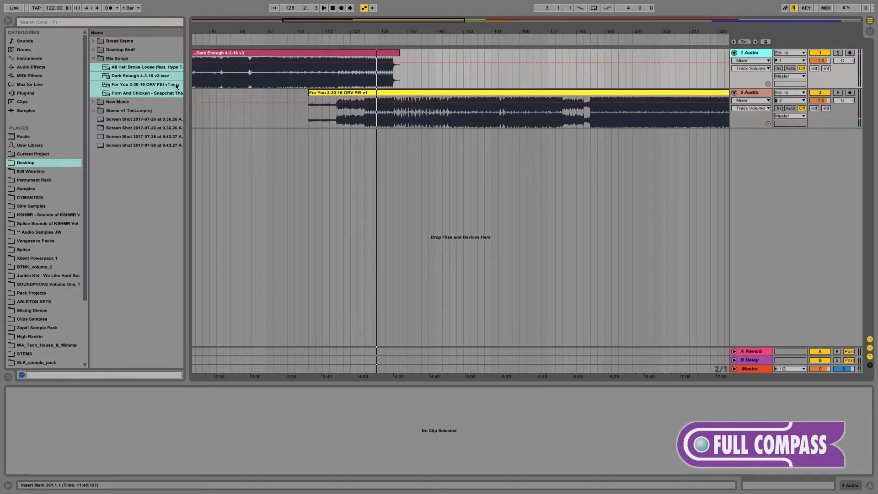
left_click(31, 67)
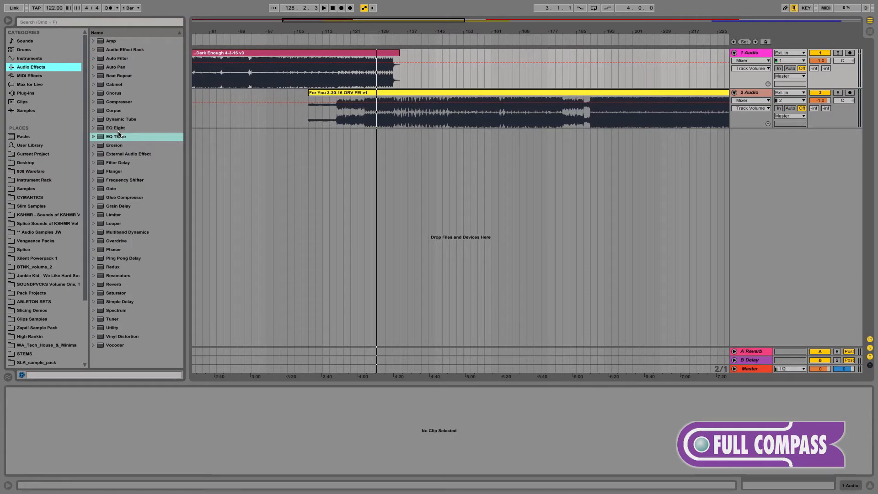
left_click_drag(119, 136, 264, 102)
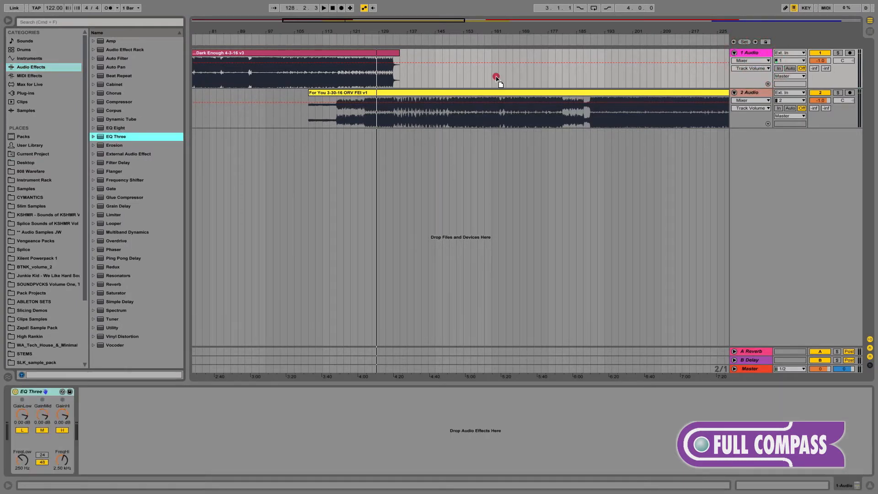
left_click(757, 92)
left_click(757, 53)
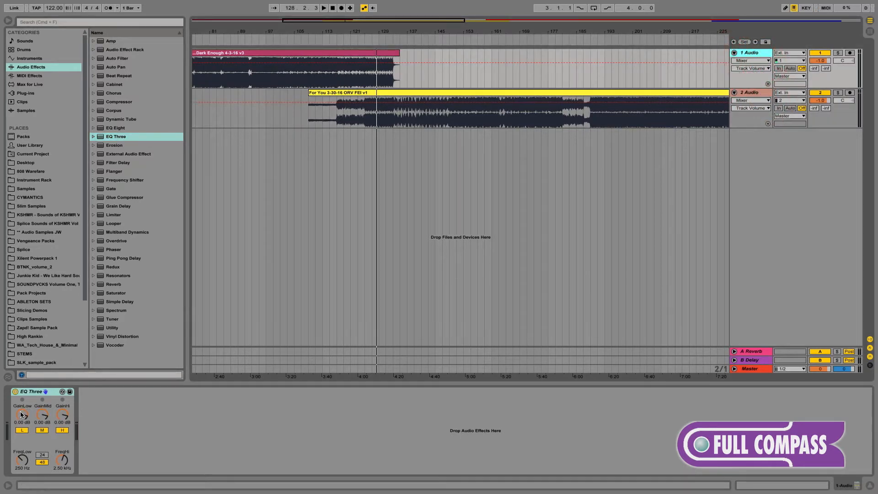
Automate track 1's EQ Three GainLow down to -inf dB from bar 125 to 135 and audition the transition.
left_click_drag(20, 415, 21, 424)
key("BackSpace")
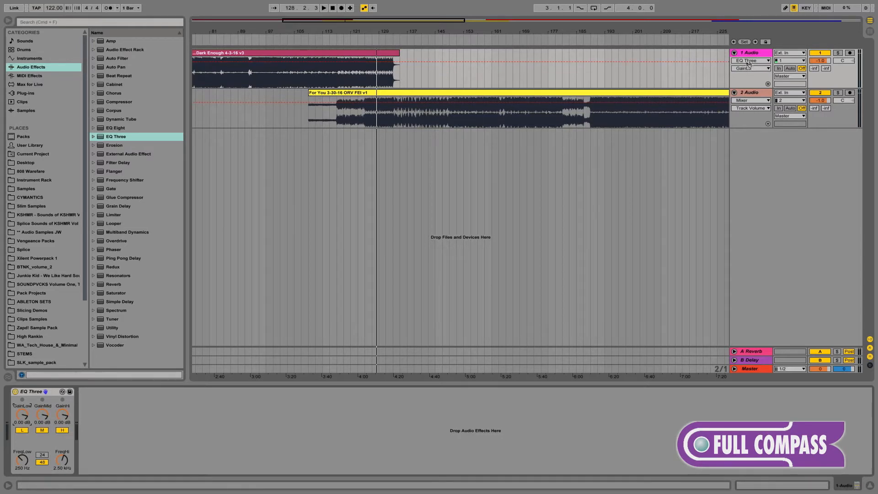
left_click_drag(371, 79, 393, 86)
left_click(357, 39)
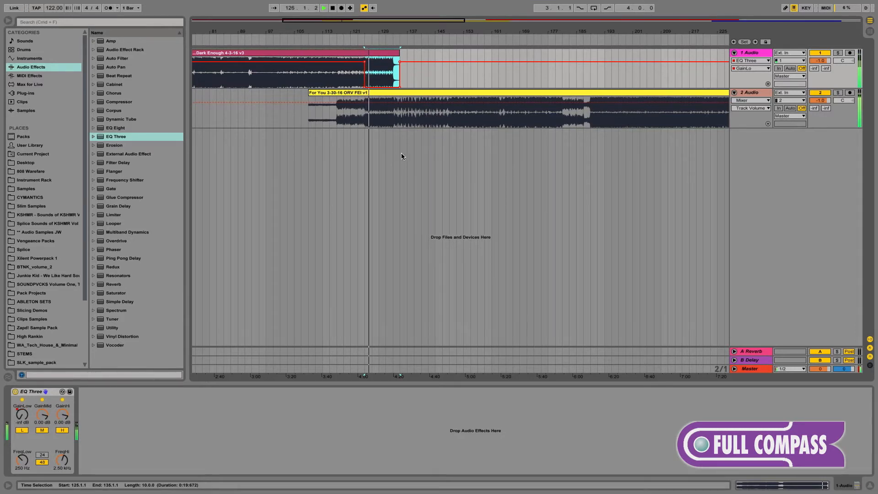
key("space")
Audition the last transition and drop track 1's GainLow automation from bar 449 to 457, at the end of Porn And Chicken.
left_click_drag(602, 34, 602, 9)
left_click_drag(416, 33, 377, 33)
left_click_drag(643, 32, 492, 44)
left_click(487, 40)
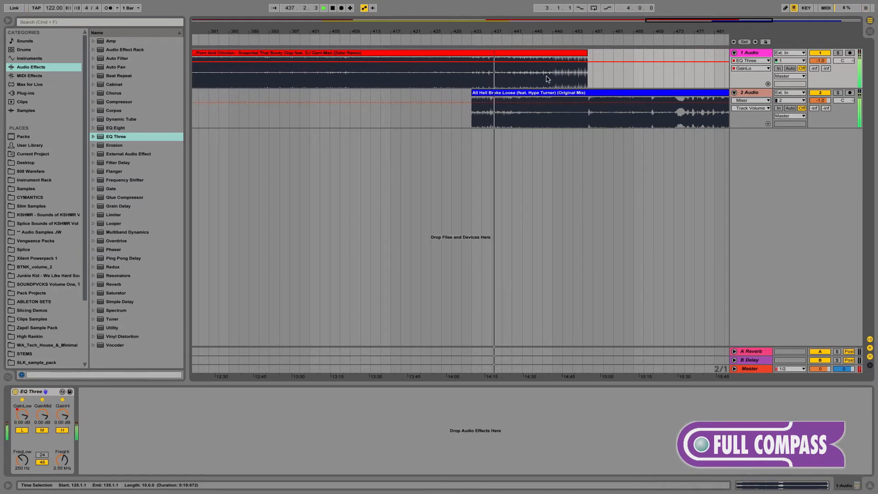
left_click(561, 37)
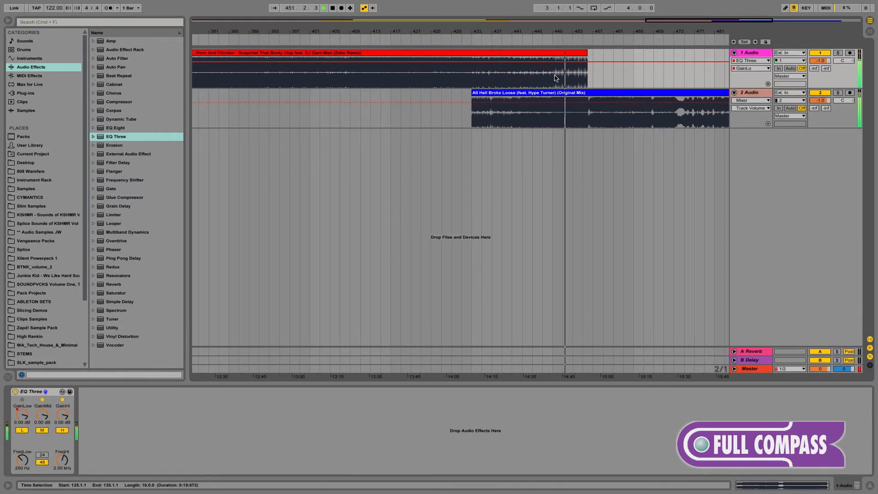
key("space")
left_click_drag(553, 76, 575, 87)
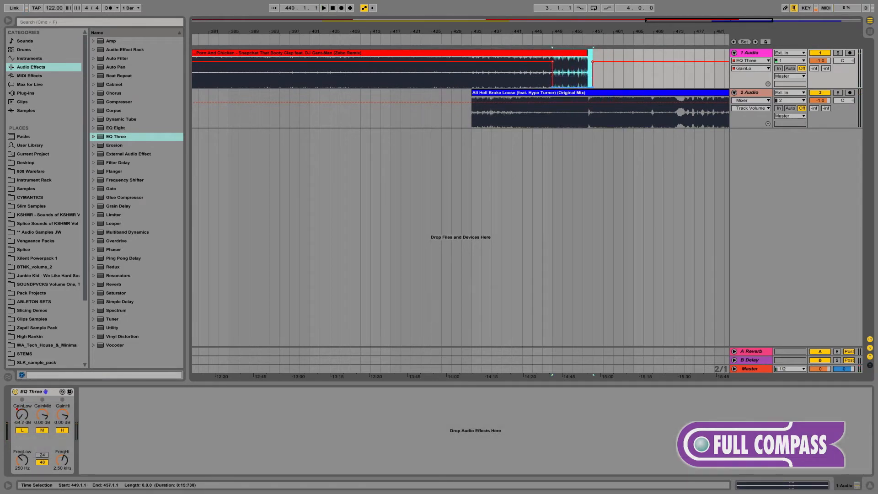
Automate track 2's EQ Three GainLow down to -inf dB from bar 433 to 441 and audition All Hell Broke Loose's entry.
left_click(472, 121)
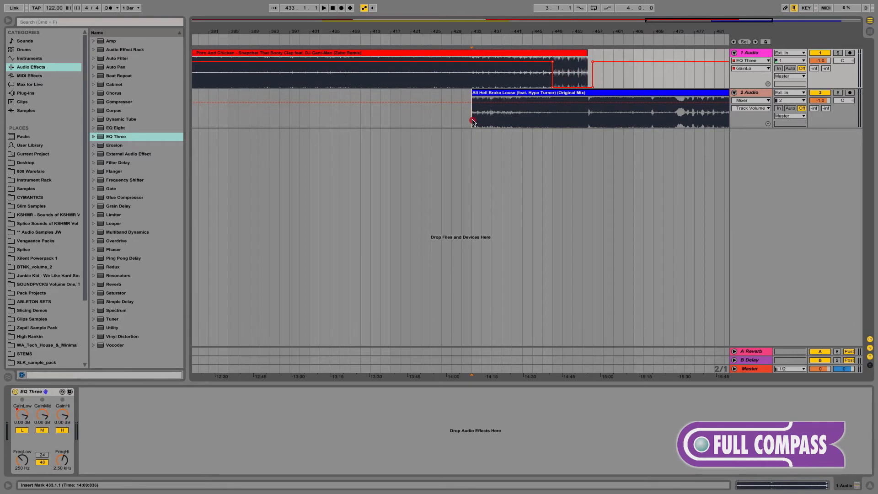
left_click(745, 93)
left_click_drag(34, 412, 34, 412)
left_click_drag(473, 123, 503, 127)
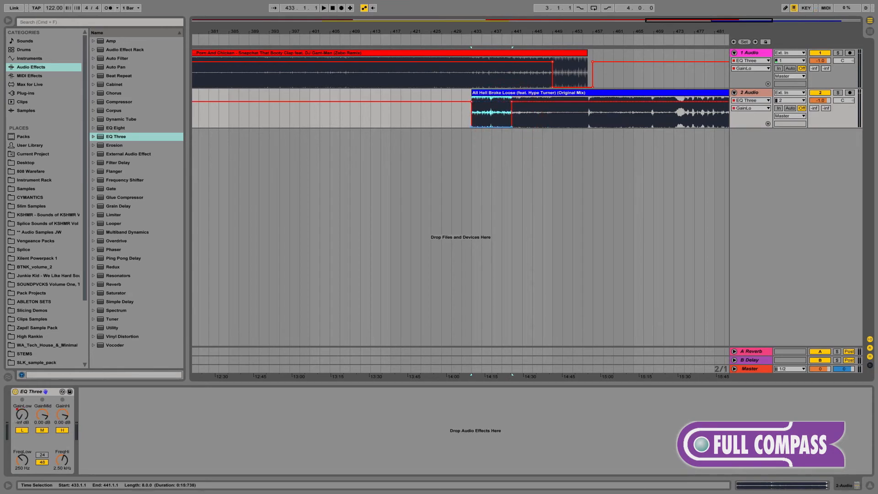
left_click(465, 36)
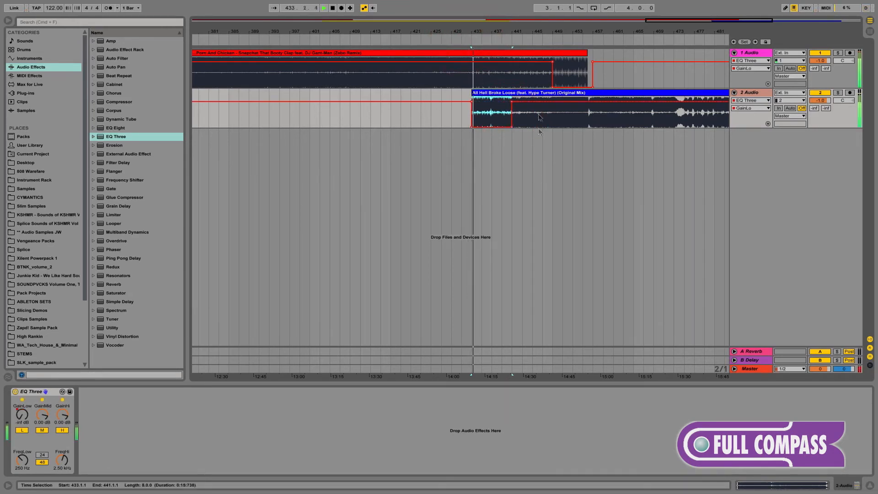
key("space")
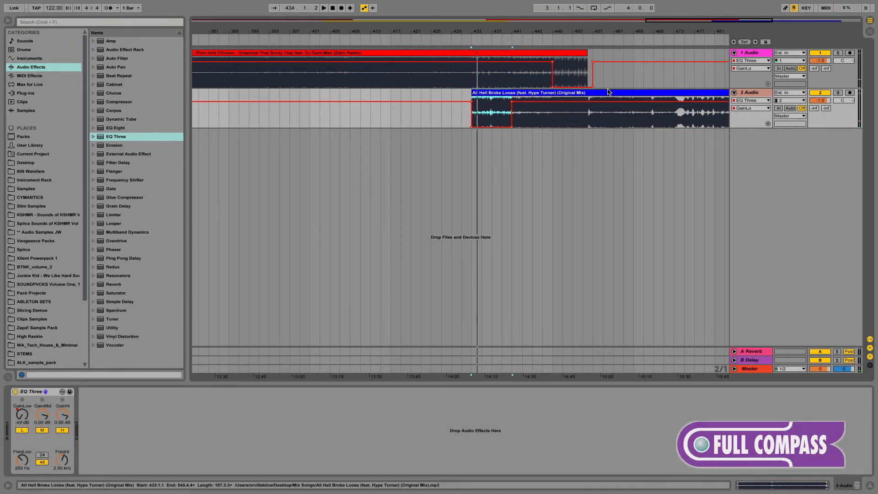
Check the tempos of the last two clips and set the Master's Song Tempo automation range to 122–128.
left_click(604, 93)
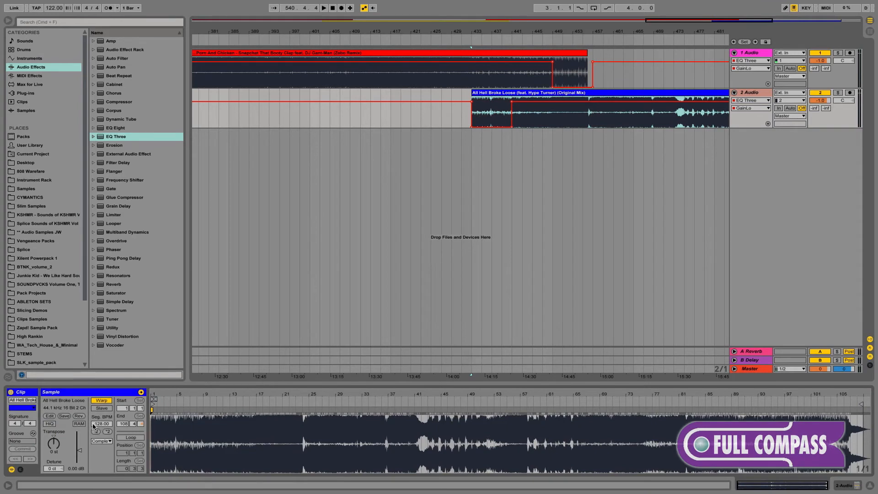
left_click(558, 52)
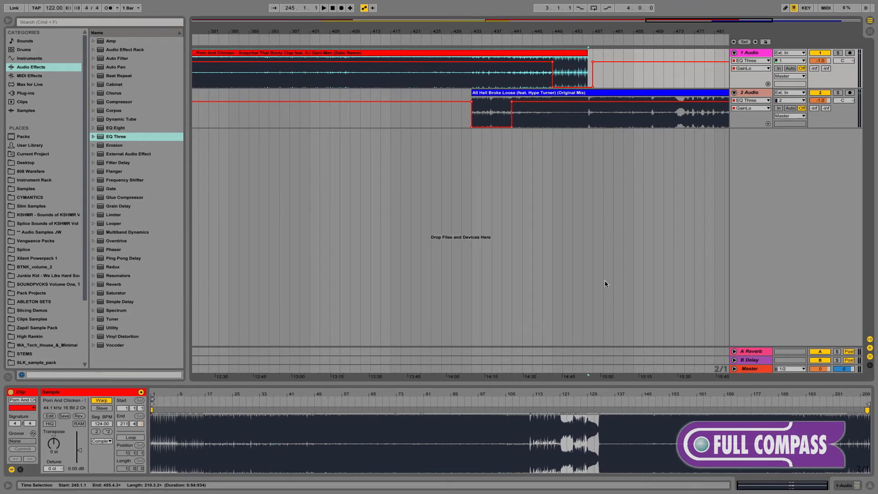
left_click(734, 369)
left_click(748, 338)
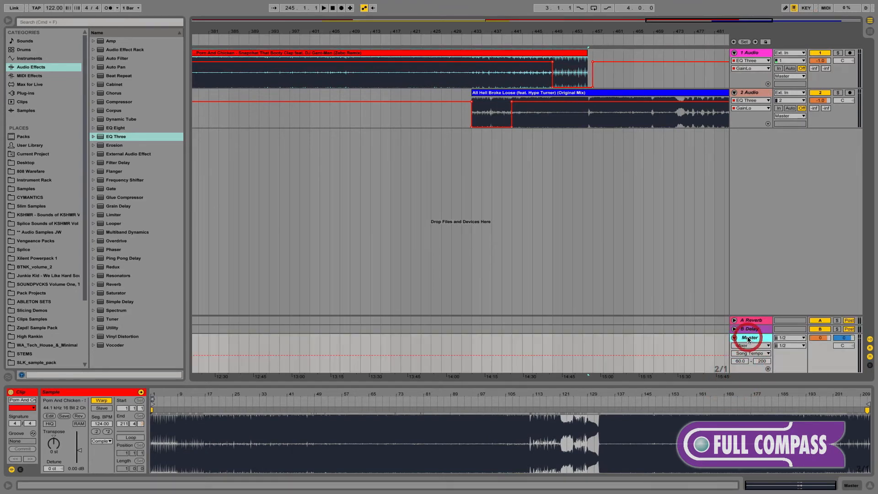
left_click(740, 361)
type("122")
key("Return")
type("2")
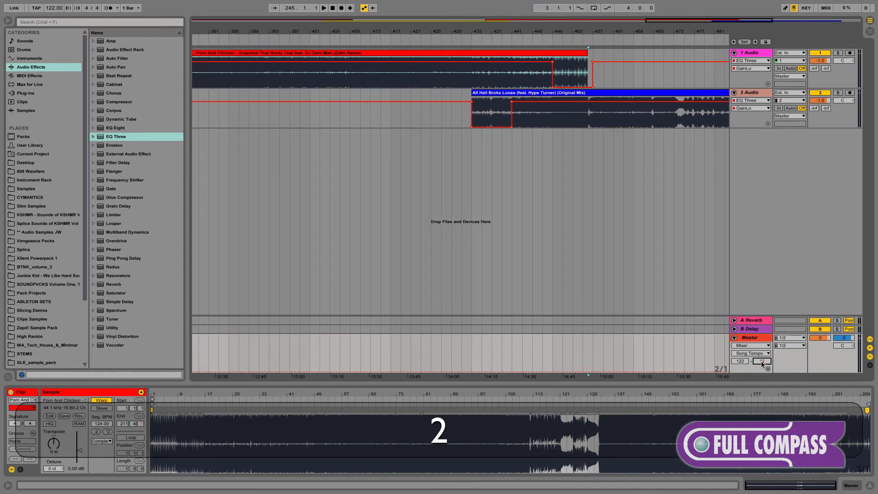
type("8")
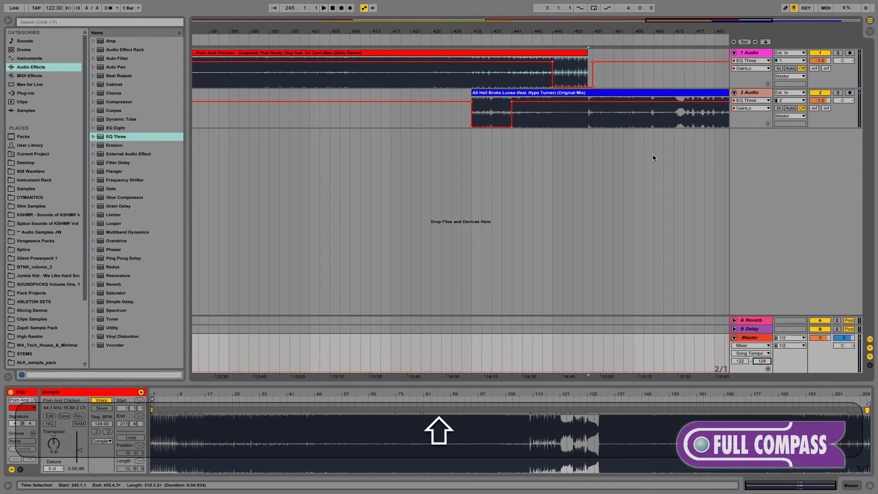
Raise the Master's Song Tempo automation to 128 BPM from bar 457, where Porn And Chicken has ended.
left_click_drag(597, 33, 597, 59)
left_click(575, 41)
key("space")
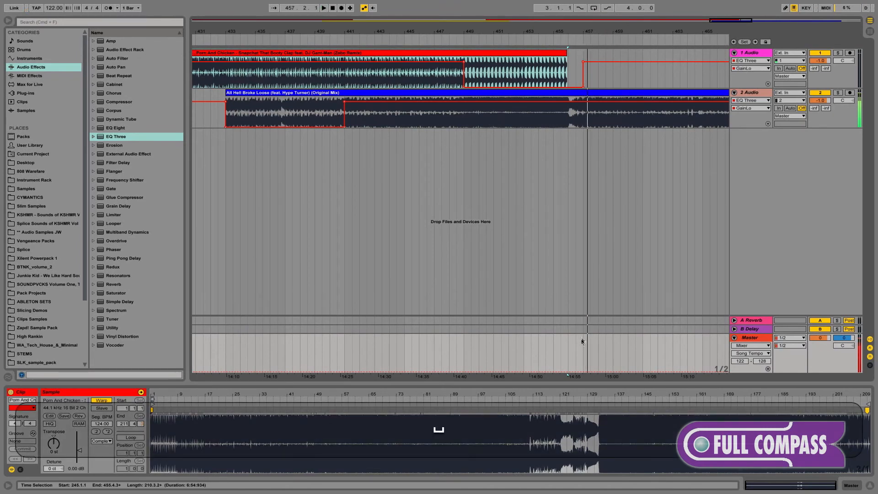
left_click_drag(583, 343, 672, 345)
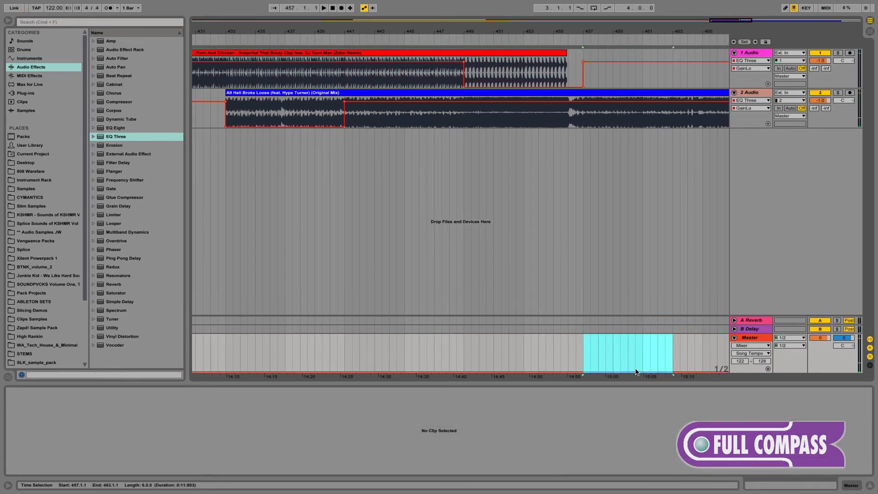
left_click(673, 372)
left_click(672, 337)
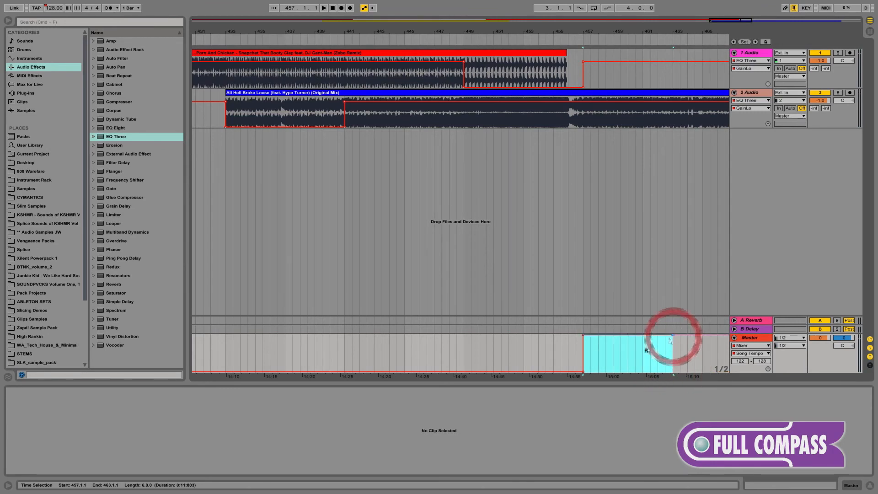
Move the tempo automation's low breakpoint back to bar 441 for a gradual ramp up to bar 457, and play it back.
left_click(603, 368)
left_click_drag(583, 372, 345, 372)
key("space")
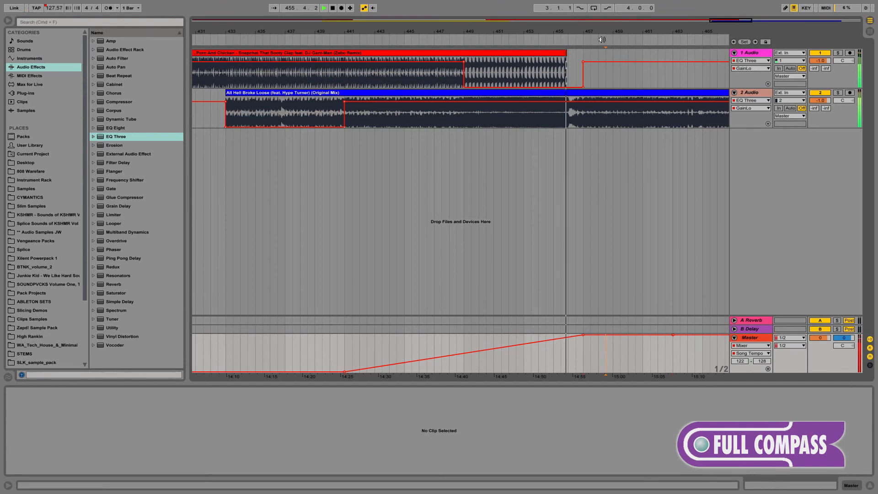
left_click_drag(602, 32, 602, 2)
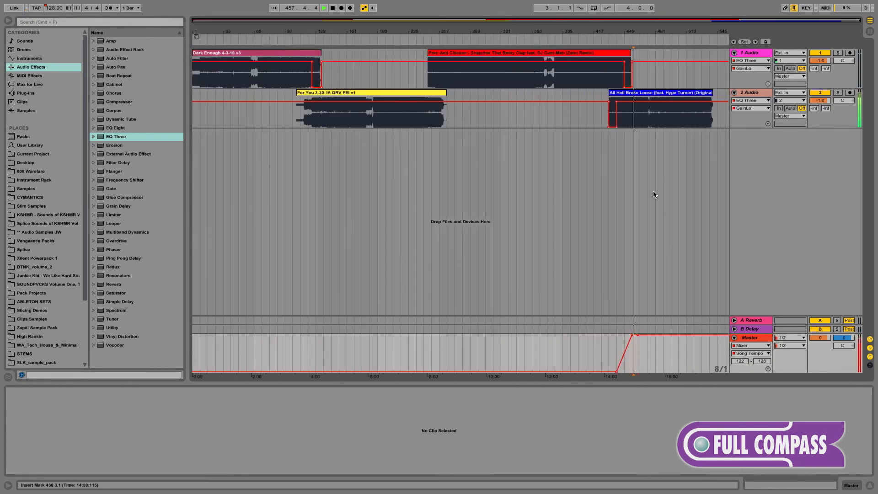
key("space")
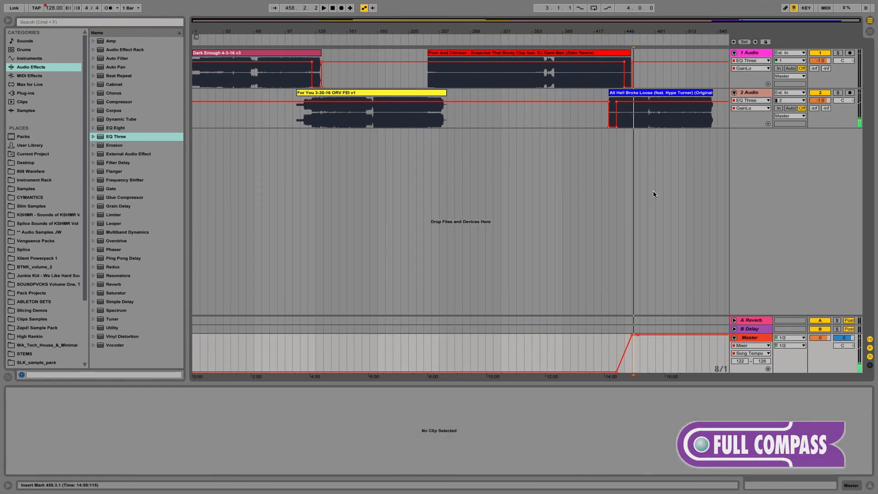